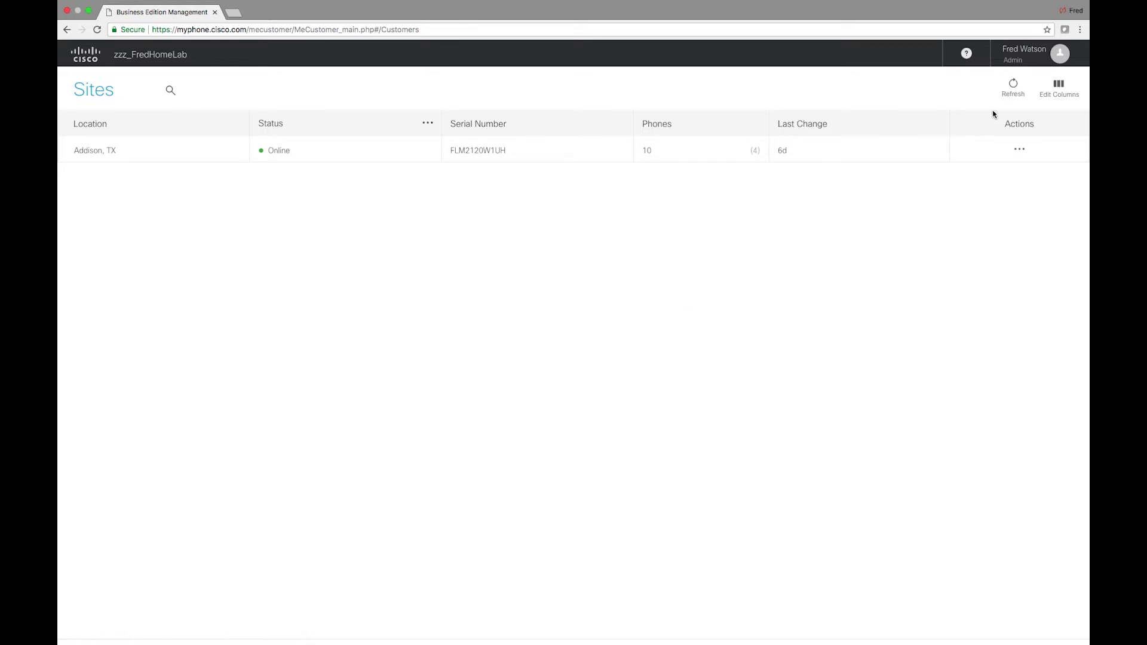
- Open Manage Site > Phones for Addison, TX and start modifying the extension 101 phone
{"action": "left_click", "coordinate": [1021, 152]}
{"action": "left_click", "coordinate": [971, 163]}
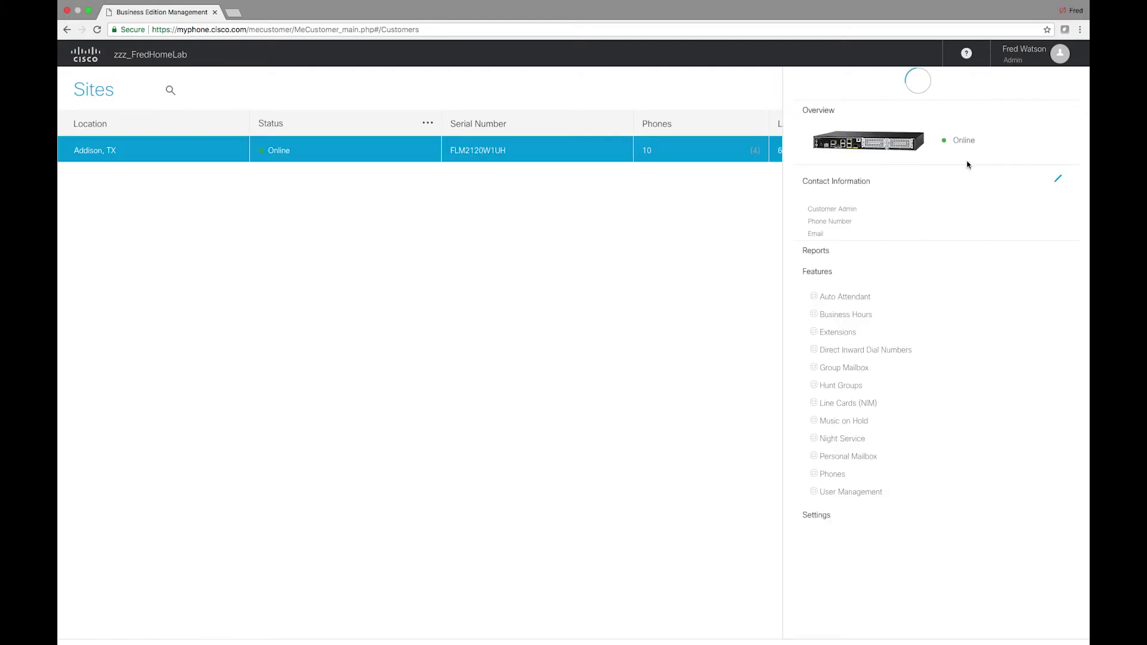
{"action": "left_click", "coordinate": [836, 487]}
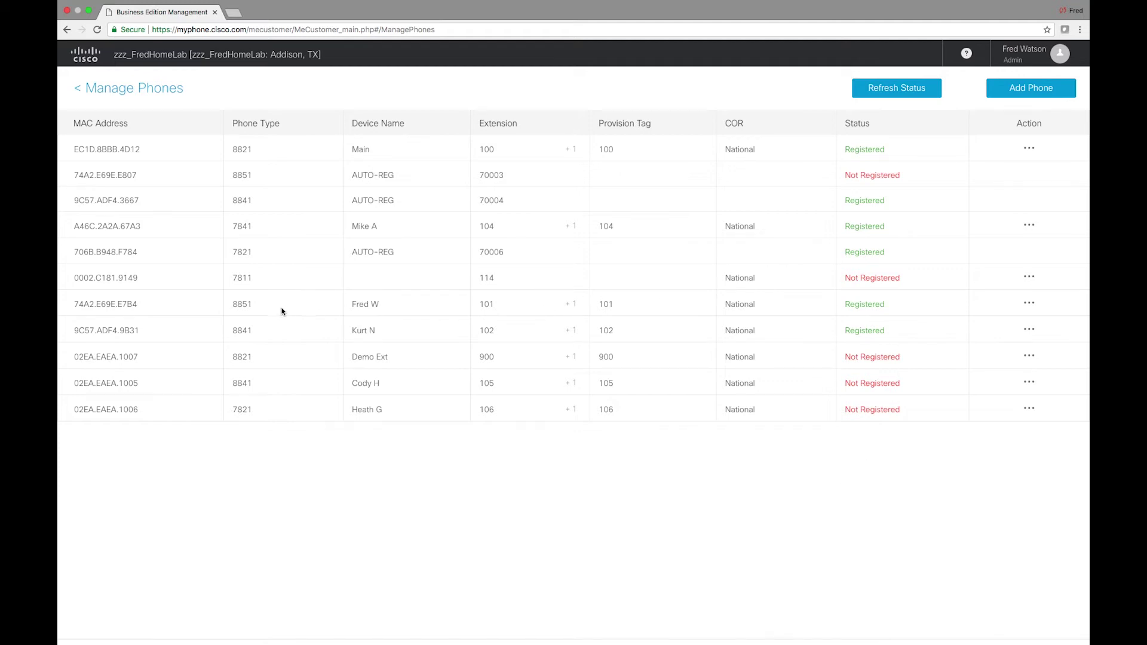
{"action": "left_click", "coordinate": [1030, 304]}
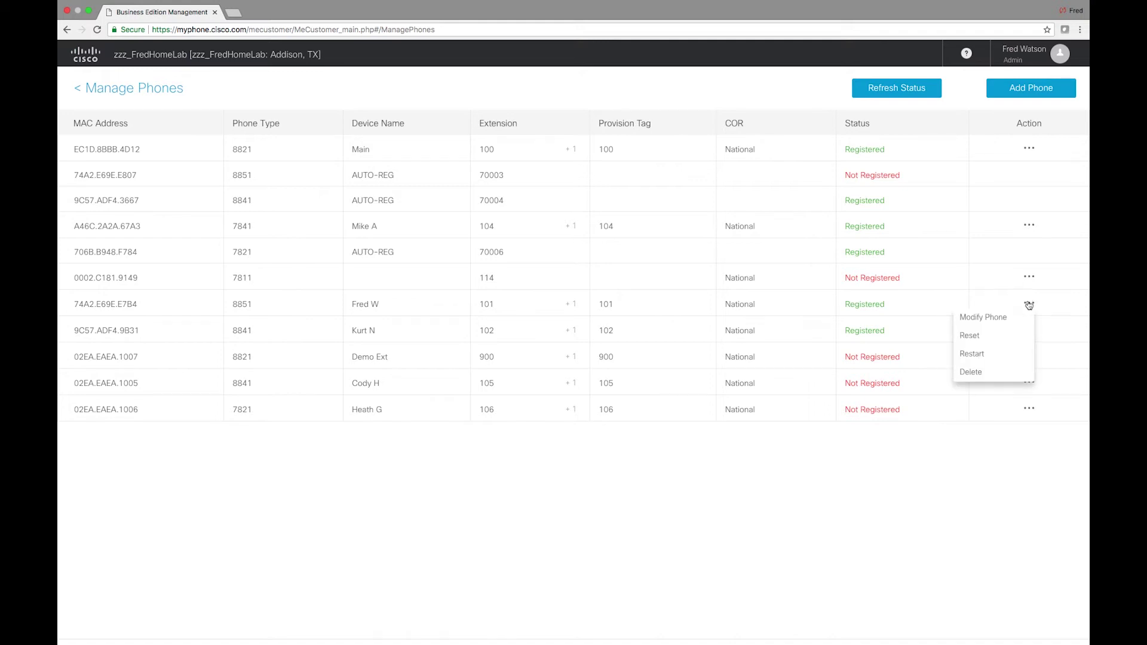
{"action": "left_click", "coordinate": [992, 325]}
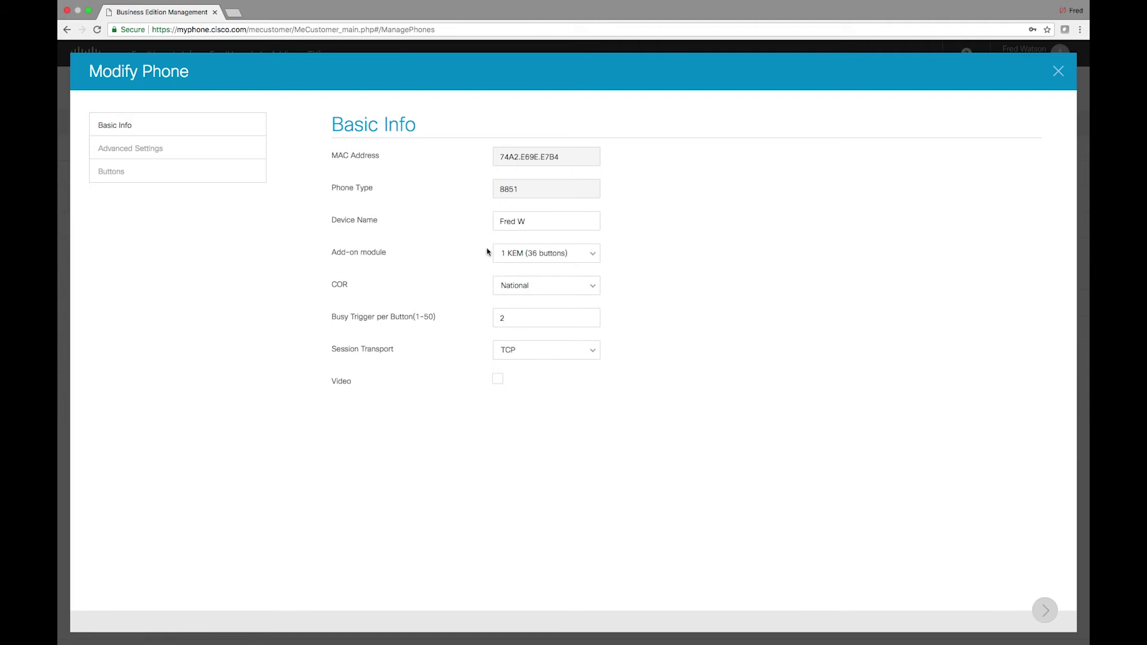
- Keep the add-on module at 1 KEM (36 buttons) and continue to Advanced Settings
{"action": "left_click", "coordinate": [528, 252]}
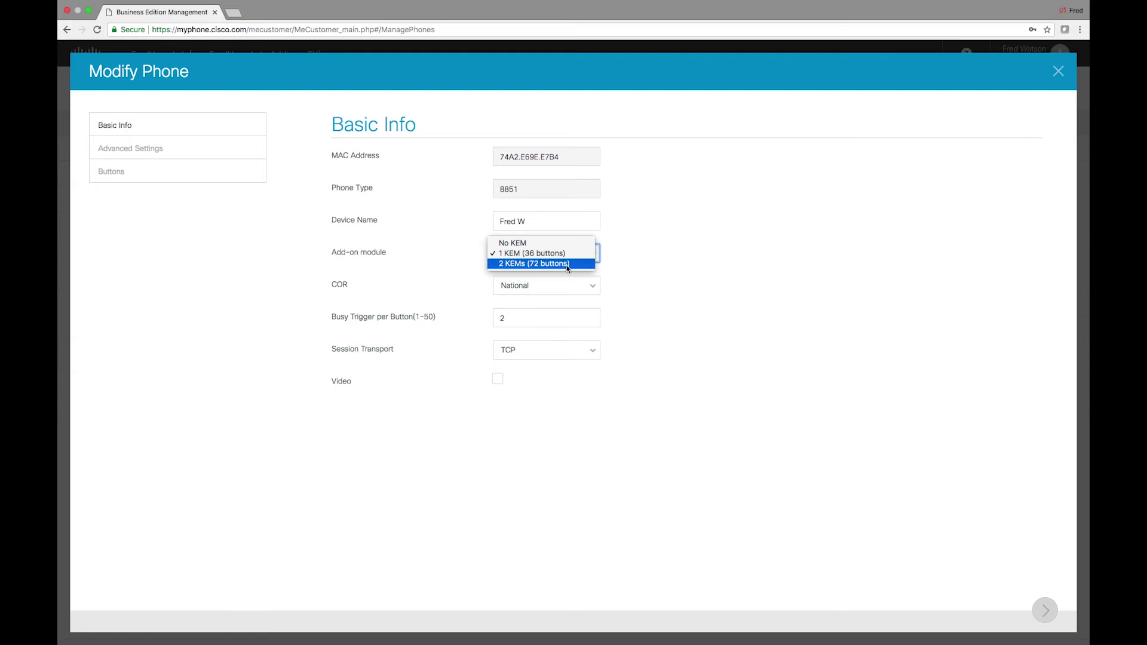
{"action": "left_click", "coordinate": [579, 255]}
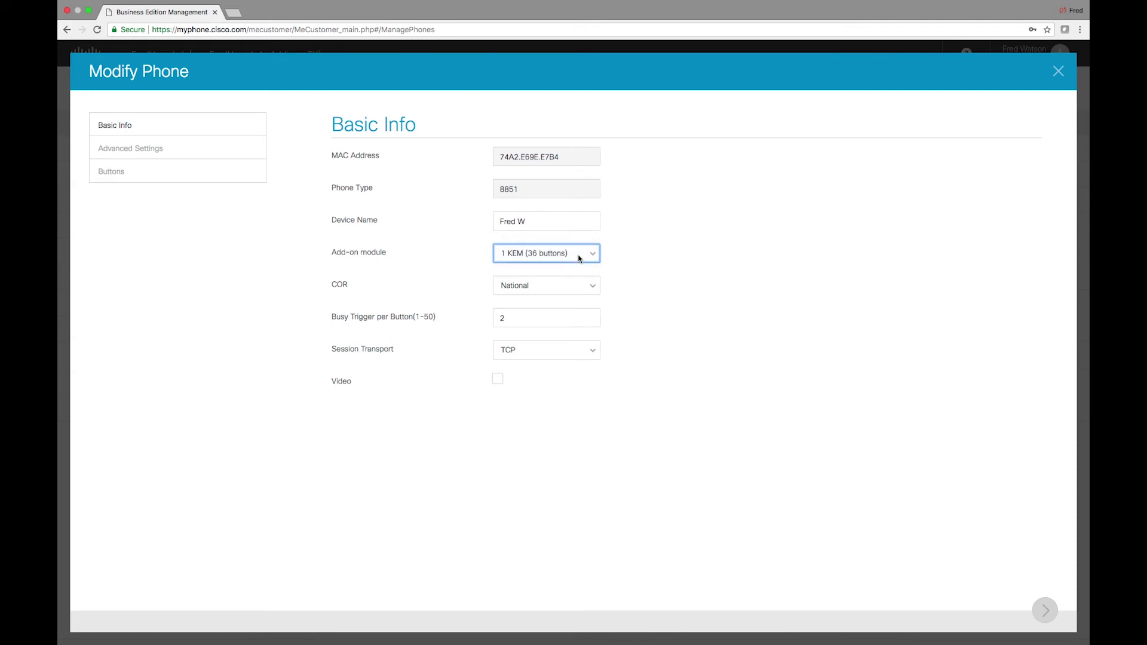
{"action": "left_click", "coordinate": [1045, 610]}
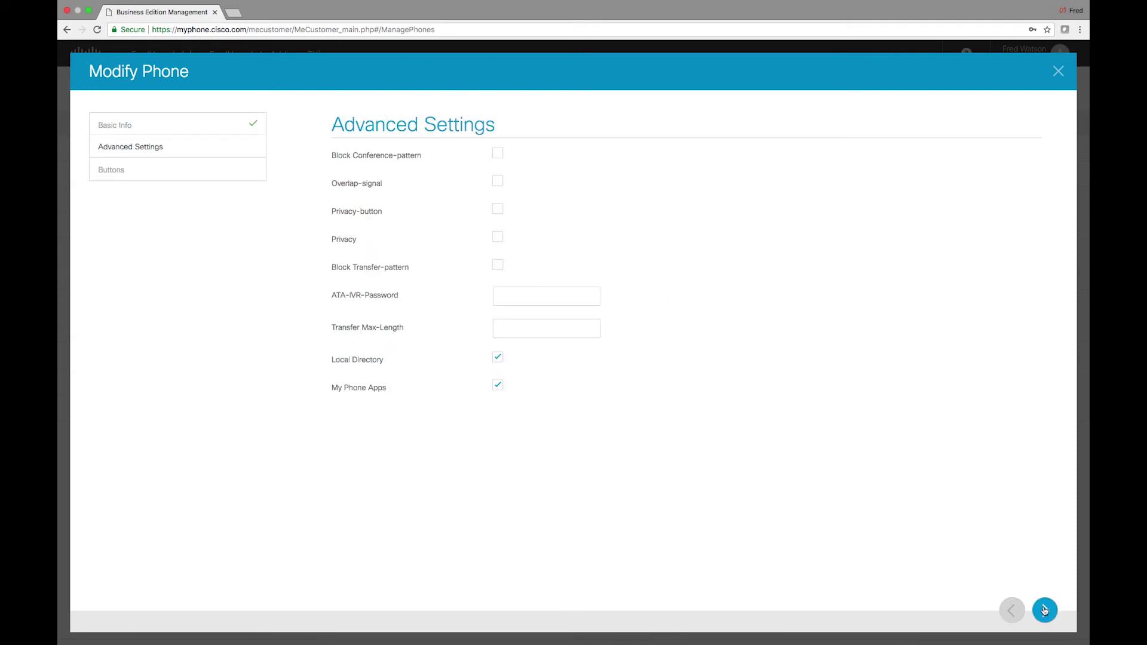
- Make button 4 a BLF Speed Dial to extension 100-Main
{"action": "left_click", "coordinate": [1045, 610]}
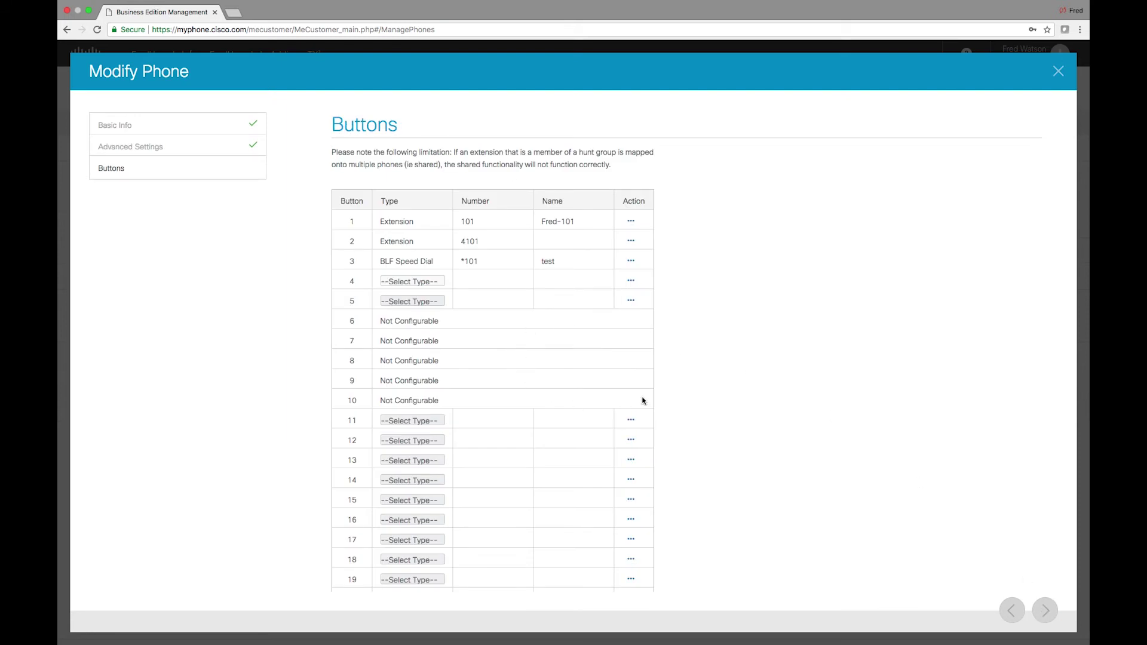
{"action": "left_click", "coordinate": [411, 282]}
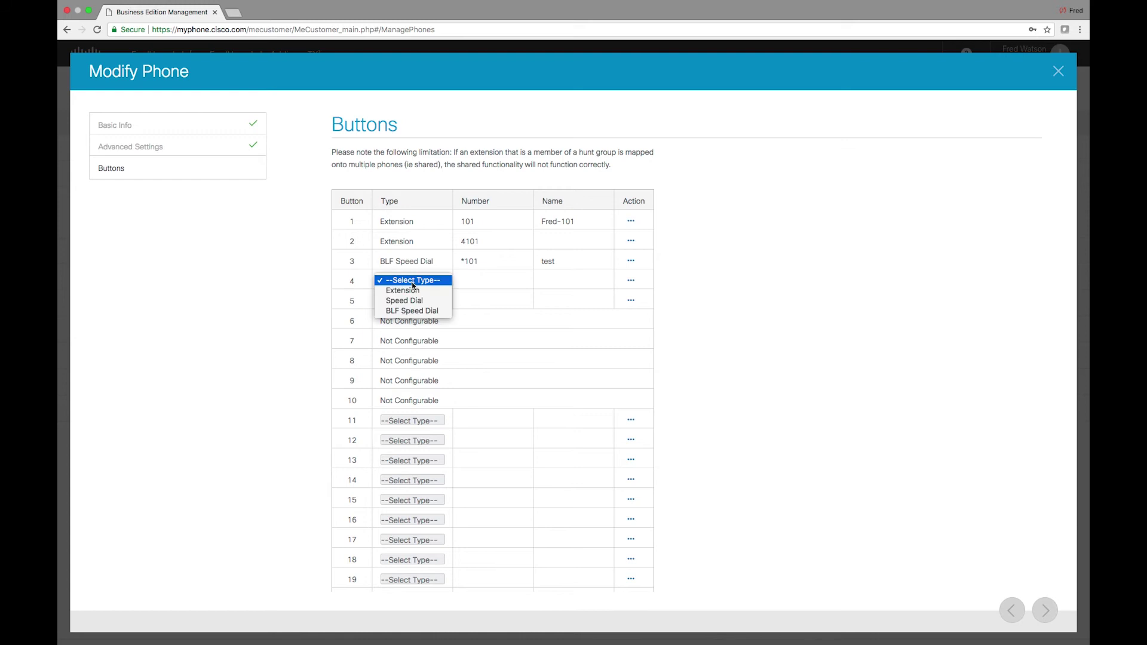
{"action": "left_click", "coordinate": [429, 311]}
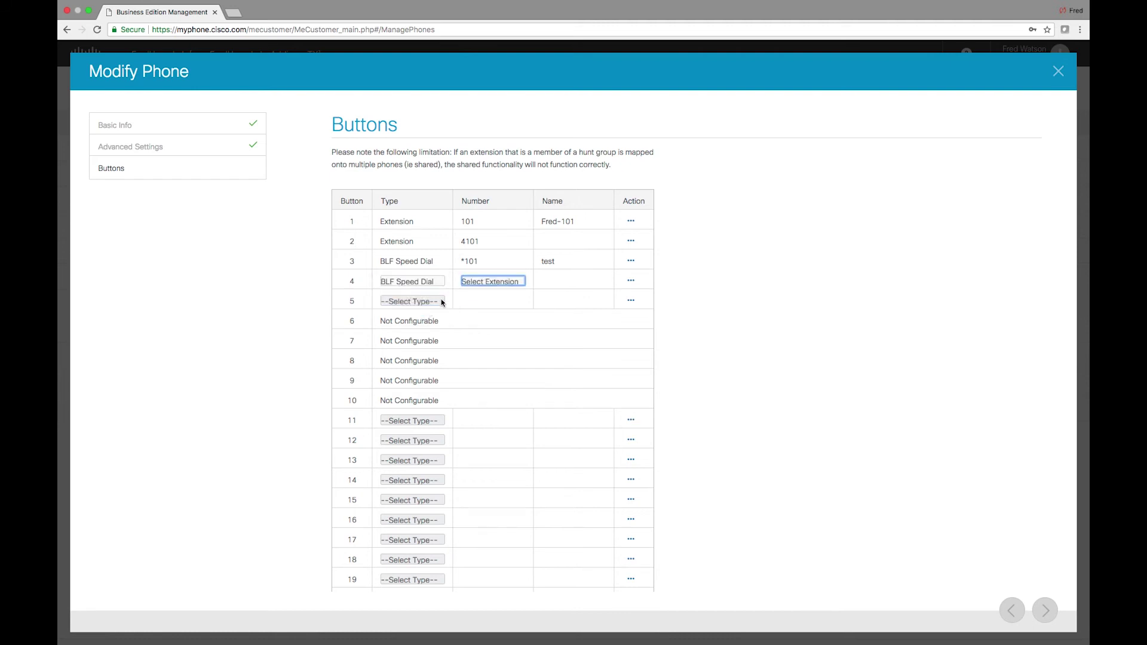
{"action": "left_click", "coordinate": [483, 282]}
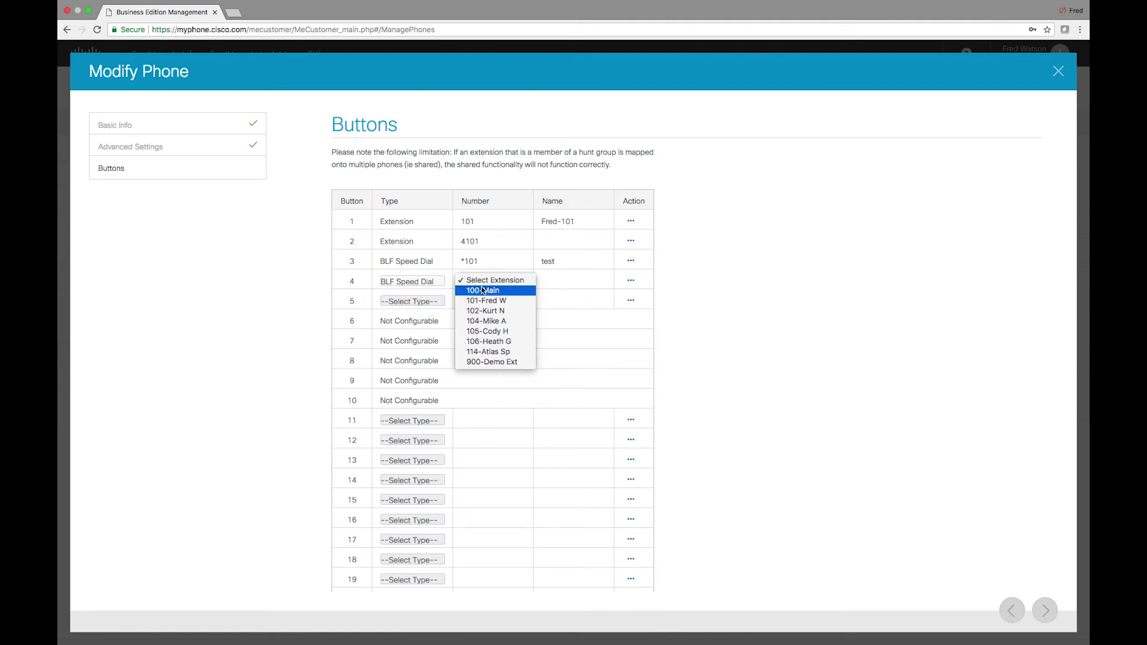
{"action": "left_click", "coordinate": [482, 290]}
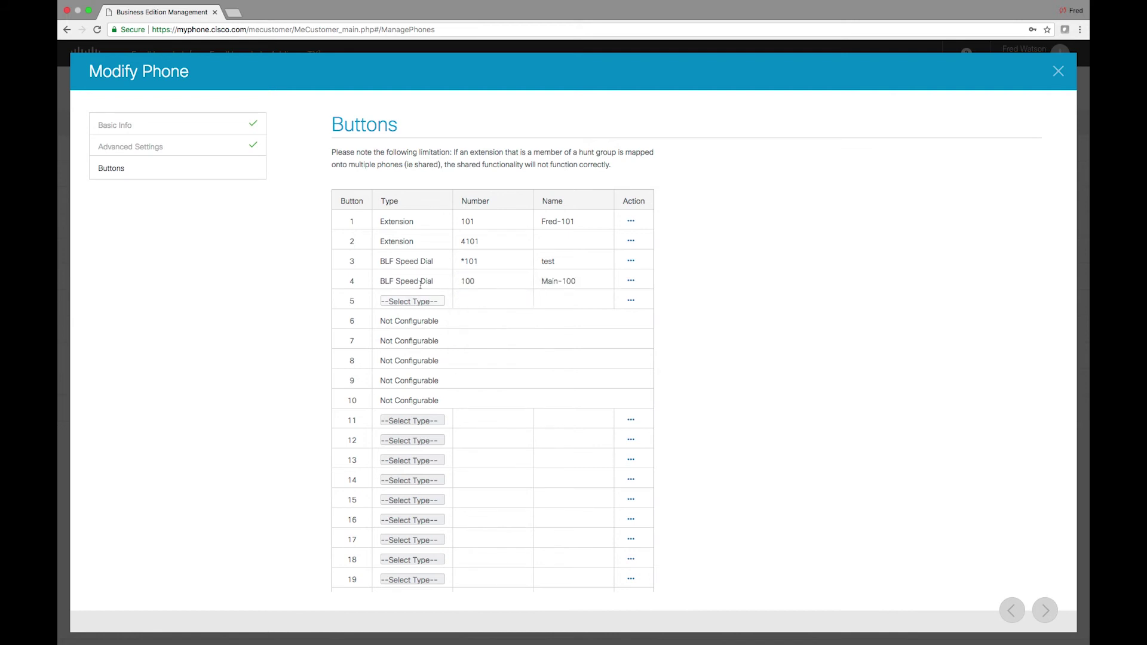
- Make button 5 a BLF Speed Dial to extension 102
{"action": "left_click", "coordinate": [415, 300]}
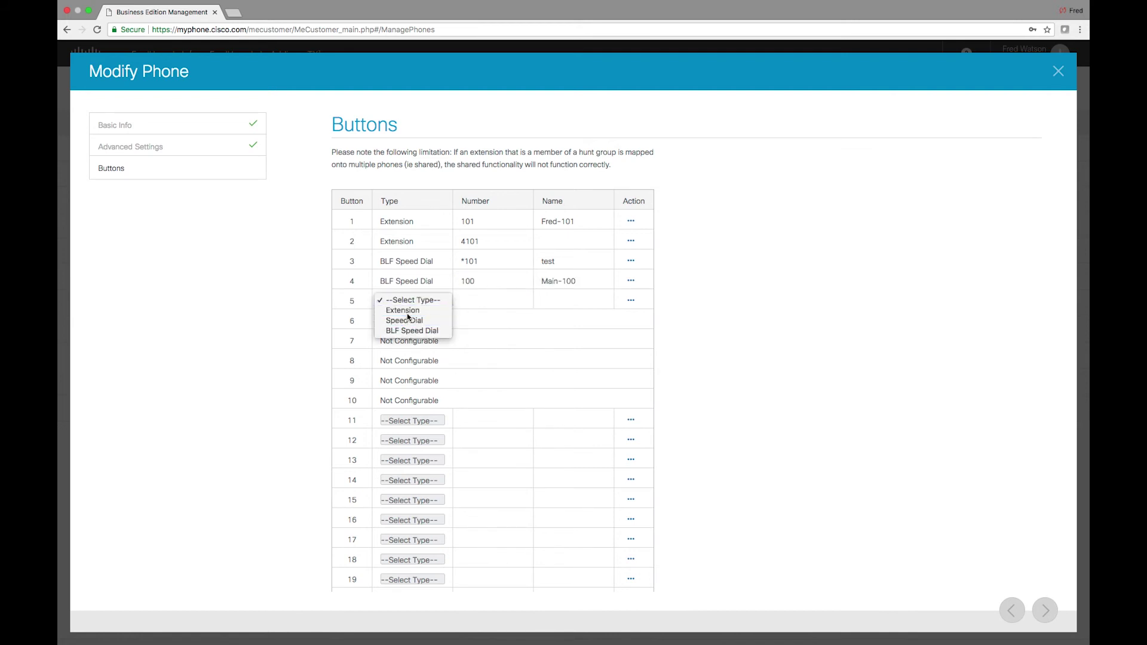
{"action": "left_click", "coordinate": [406, 311]}
{"action": "left_click", "coordinate": [435, 303]}
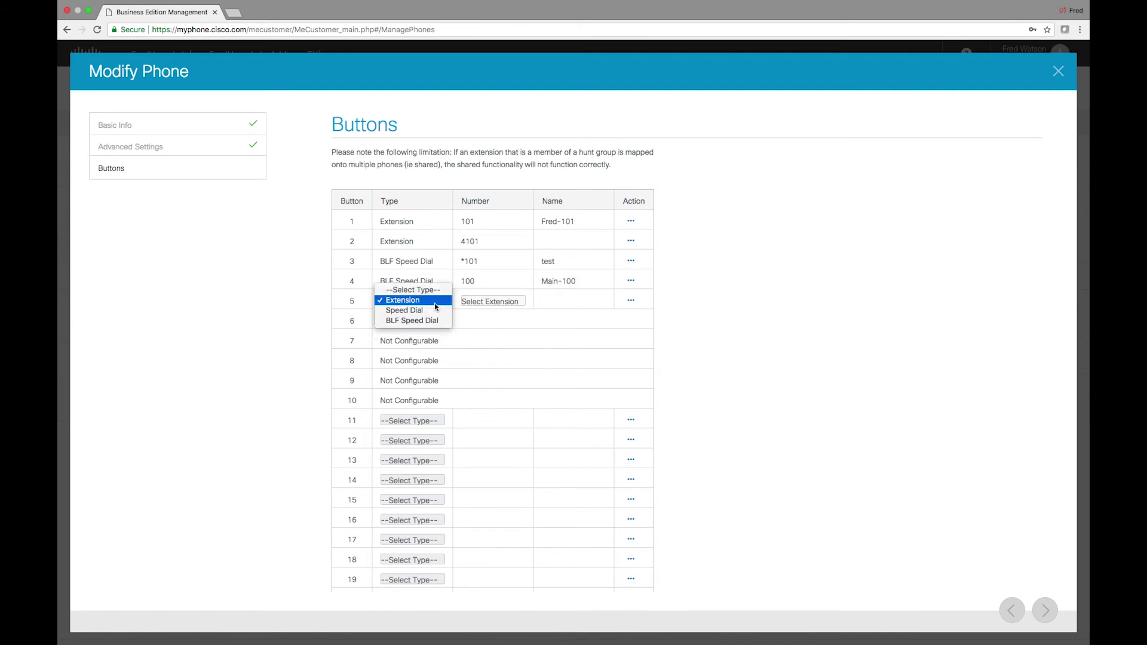
{"action": "left_click", "coordinate": [412, 321]}
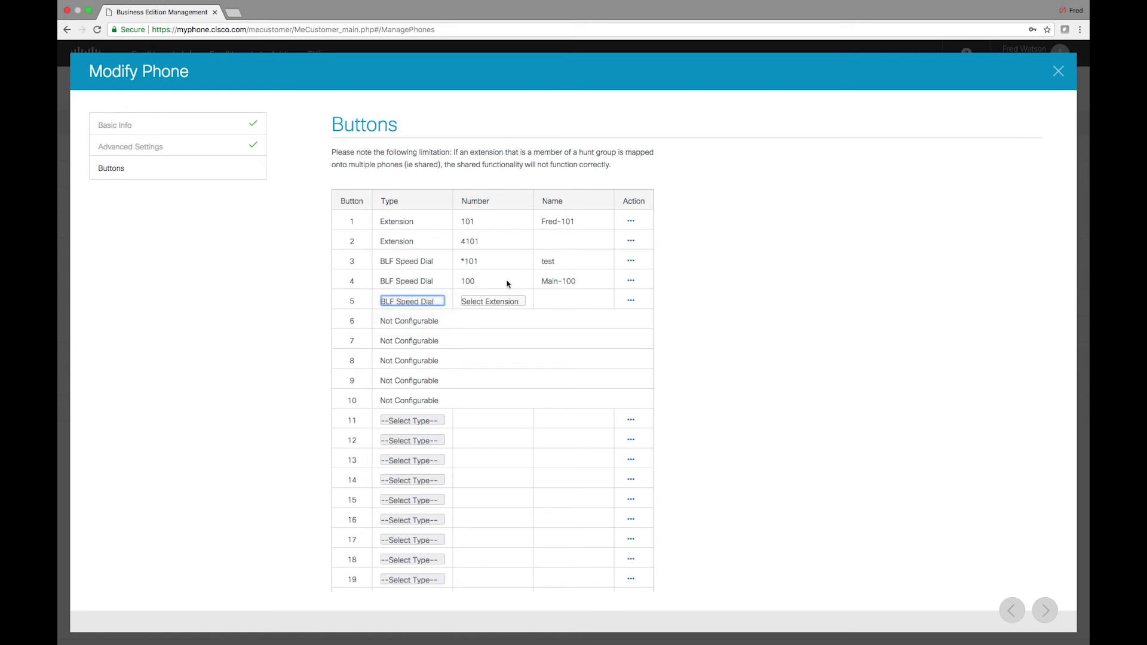
{"action": "left_click", "coordinate": [485, 301]}
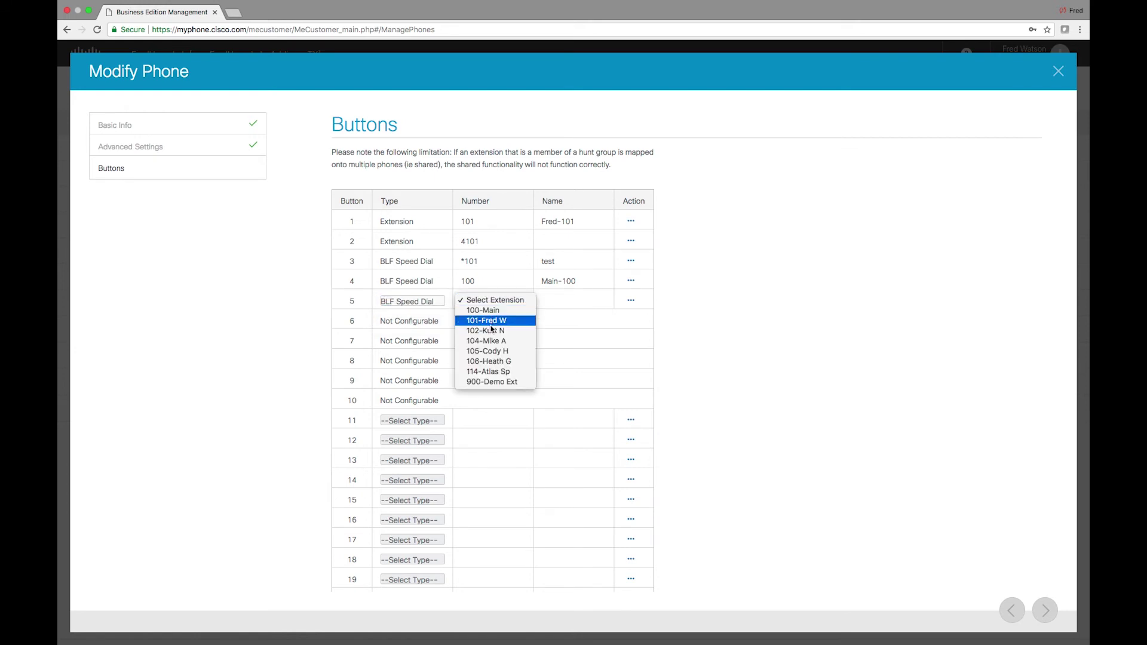
{"action": "left_click", "coordinate": [485, 331]}
- Make button 11 a BLF Speed Dial to extension 900-Demo Ext
{"action": "left_click", "coordinate": [413, 421]}
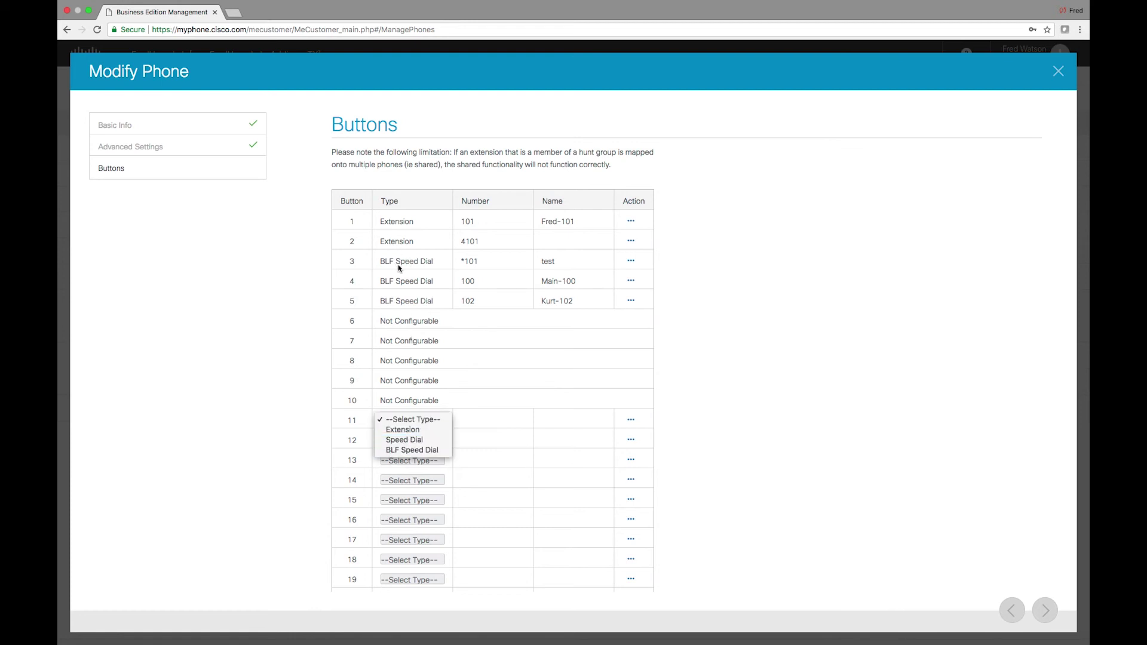
{"action": "left_click", "coordinate": [398, 434]}
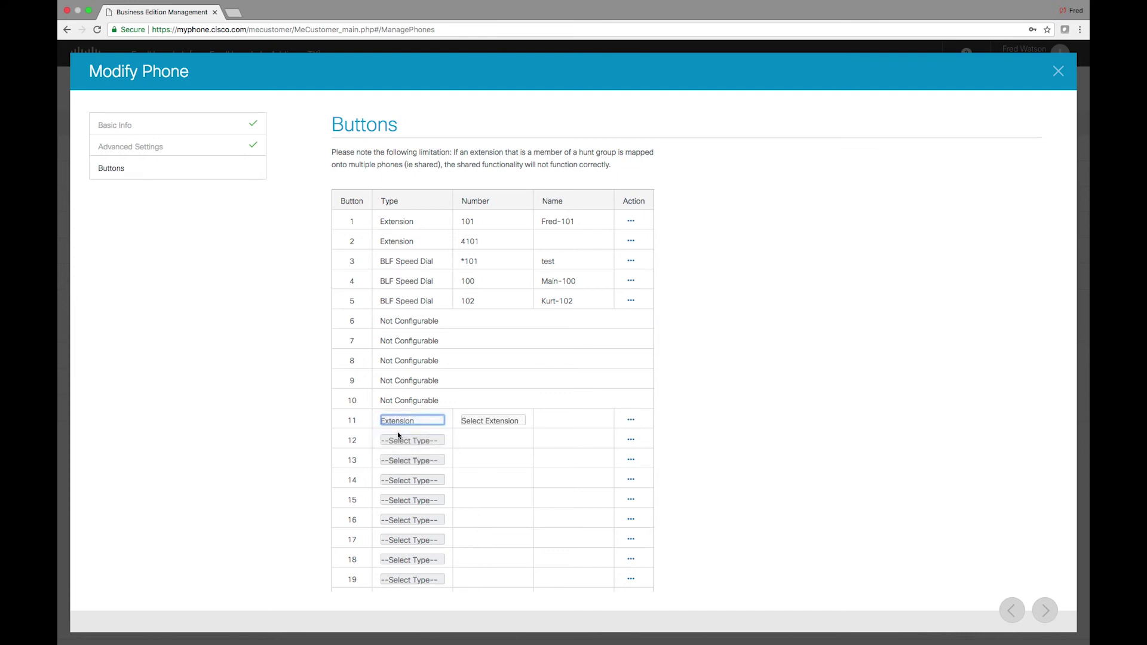
{"action": "left_click", "coordinate": [413, 421]}
{"action": "left_click", "coordinate": [412, 440]}
{"action": "left_click", "coordinate": [486, 422]}
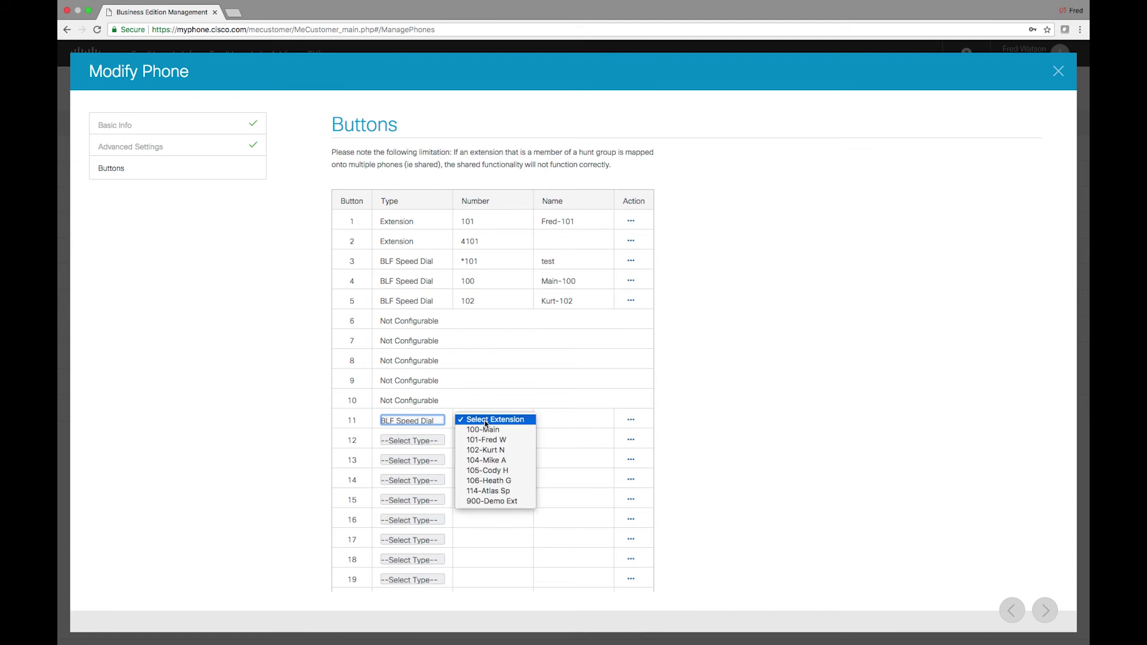
{"action": "left_click", "coordinate": [497, 503]}
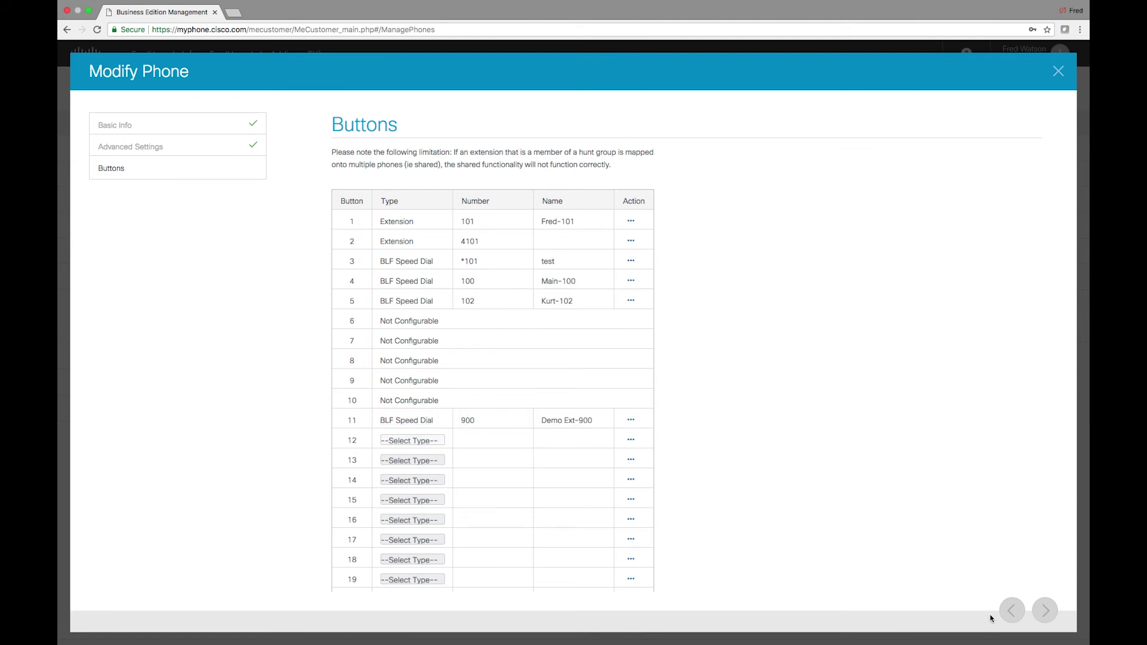
- Apply the button changes to the phone, confirming Yes, then open a new browser tab
{"action": "left_click", "coordinate": [1046, 610]}
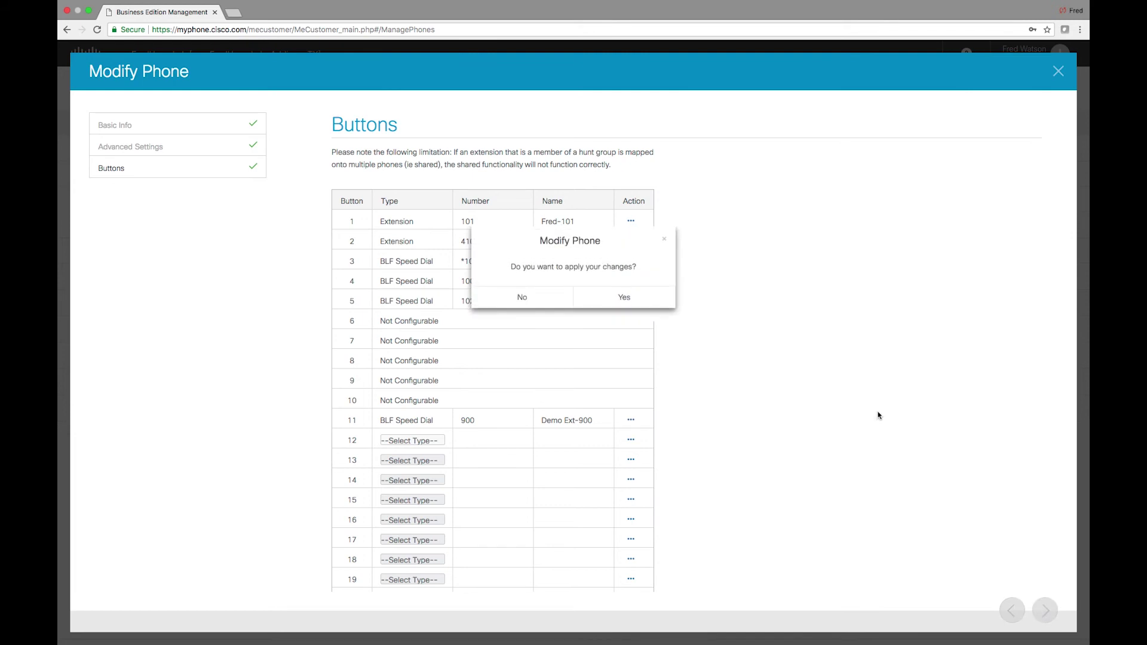
{"action": "left_click", "coordinate": [649, 304]}
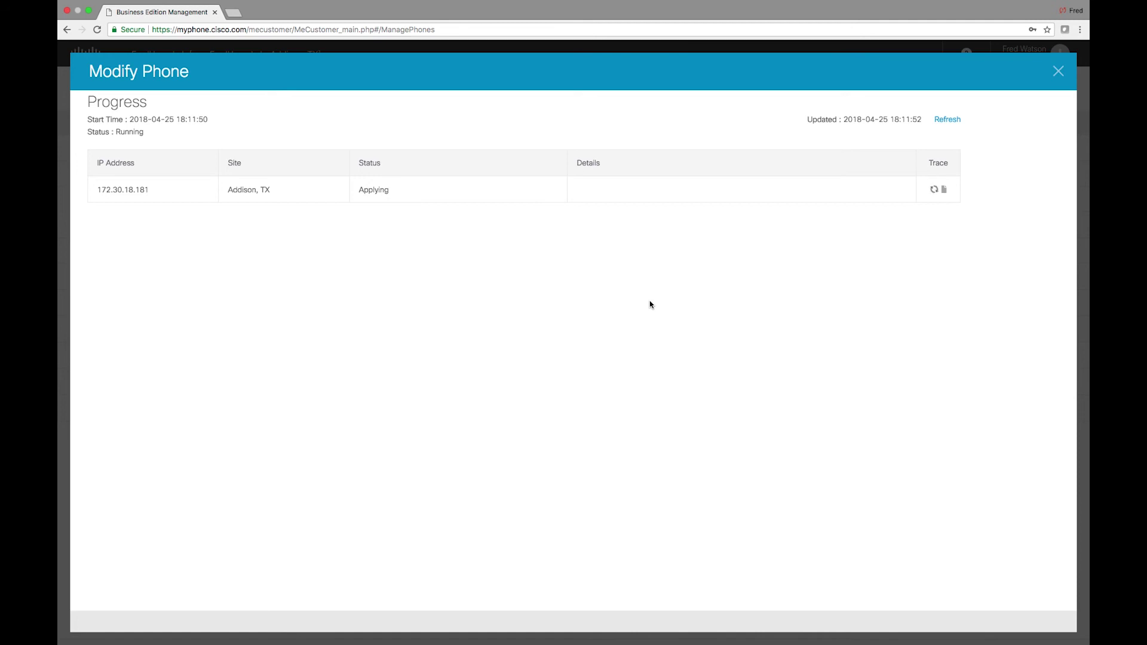
{"action": "left_click", "coordinate": [233, 14]}
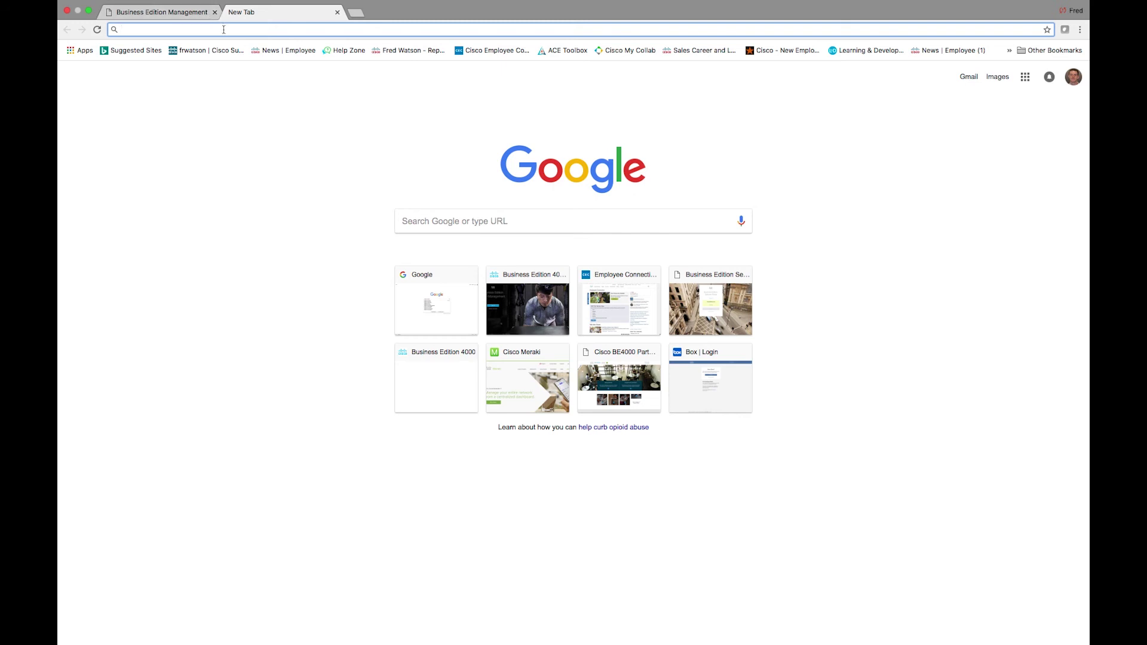
- Go to myphone.cisco.com, correct the domain of the sign-in e-mail, and sign in
{"action": "type", "text": "my"}
{"action": "key", "text": "Return"}
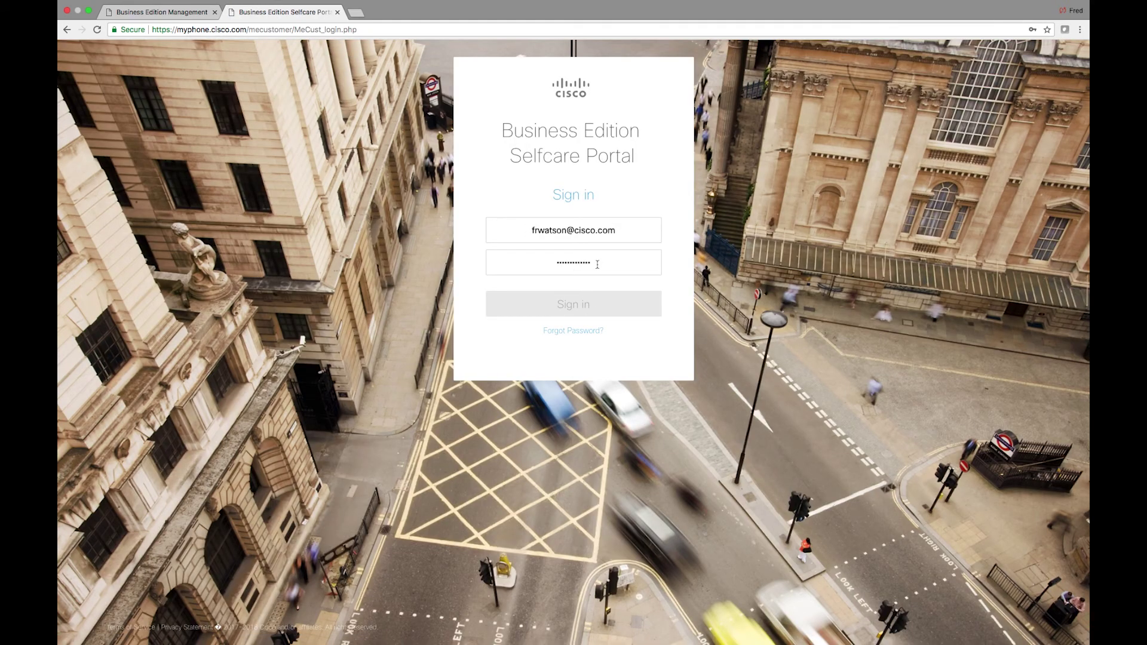
{"action": "left_click", "coordinate": [577, 230]}
{"action": "type", "text": "go"}
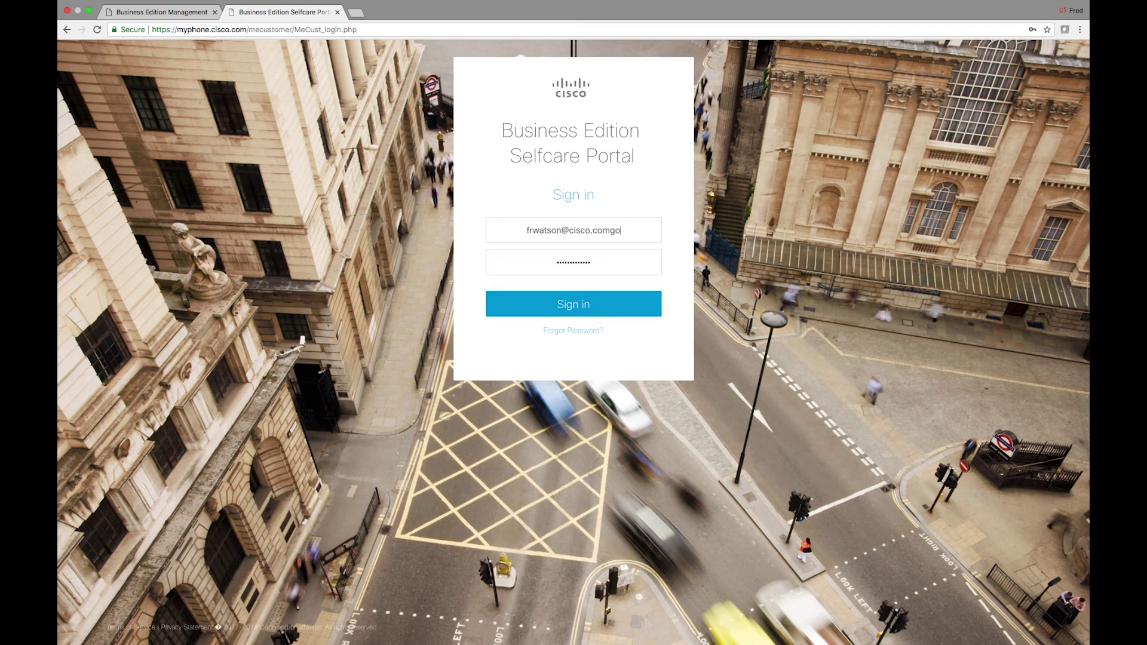
{"action": "key", "text": "BackSpace"}
{"action": "key", "text": "BackSpace"}
{"action": "key", "text": "BackSpace"}
{"action": "key", "text": "BackSpace"}
{"action": "key", "text": "BackSpace"}
{"action": "key", "text": "BackSpace"}
{"action": "key", "text": "BackSpace"}
{"action": "key", "text": "BackSpace"}
{"action": "key", "text": "BackSpace"}
{"action": "key", "text": "BackSpace"}
{"action": "key", "text": "BackSpace"}
{"action": "type", "text": "g"}
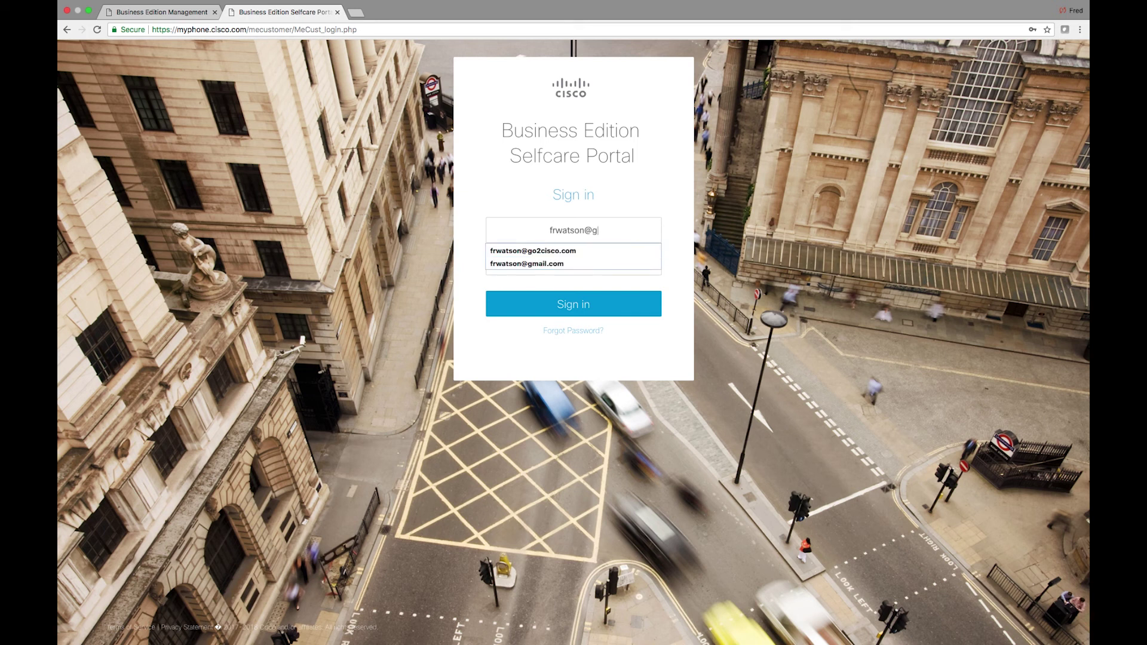
{"action": "type", "text": "o2cisco.com"}
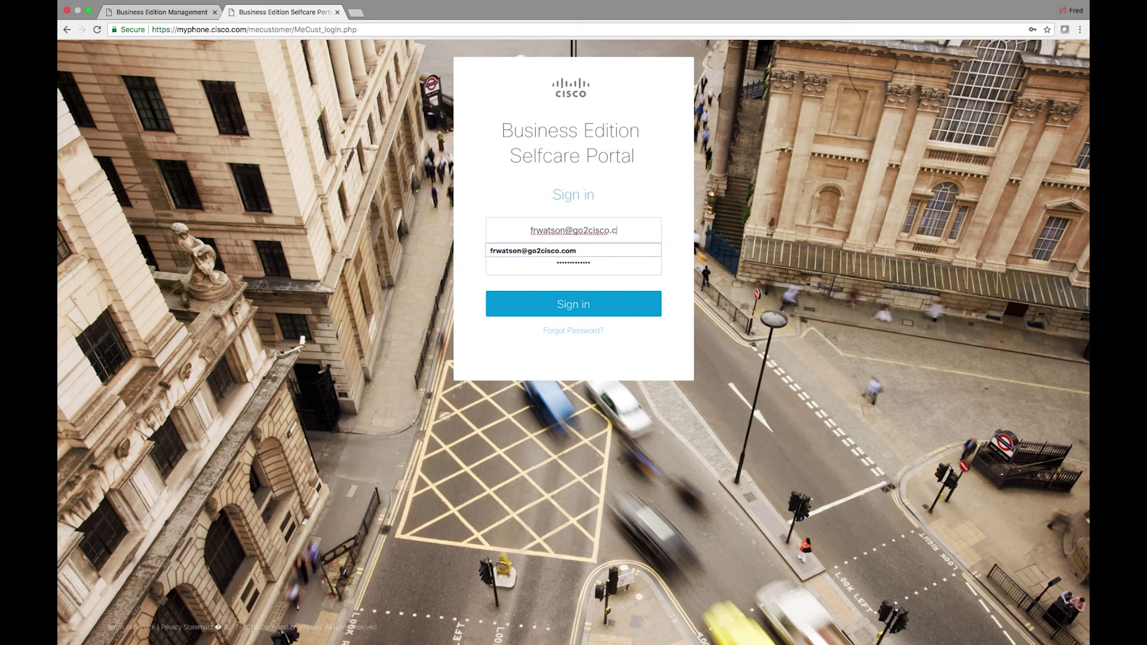
{"action": "left_click", "coordinate": [645, 305]}
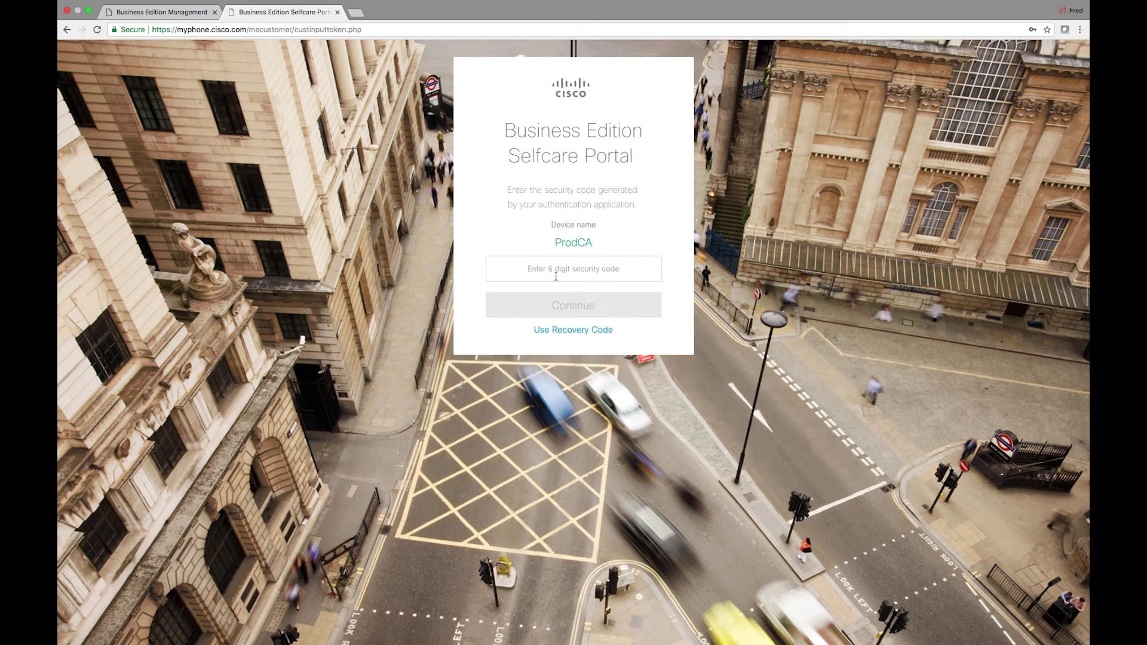
- Enter the security code and continue into the Selfcare Portal
{"action": "left_click", "coordinate": [555, 276]}
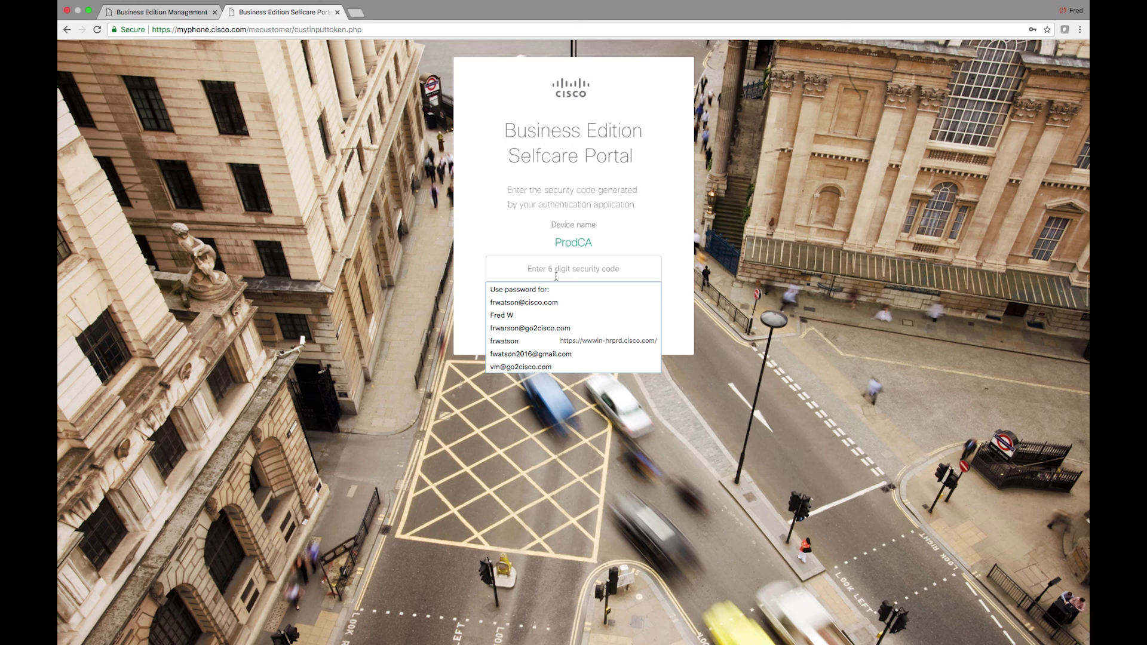
{"action": "type", "text": "12345"}
{"action": "left_click", "coordinate": [572, 308]}
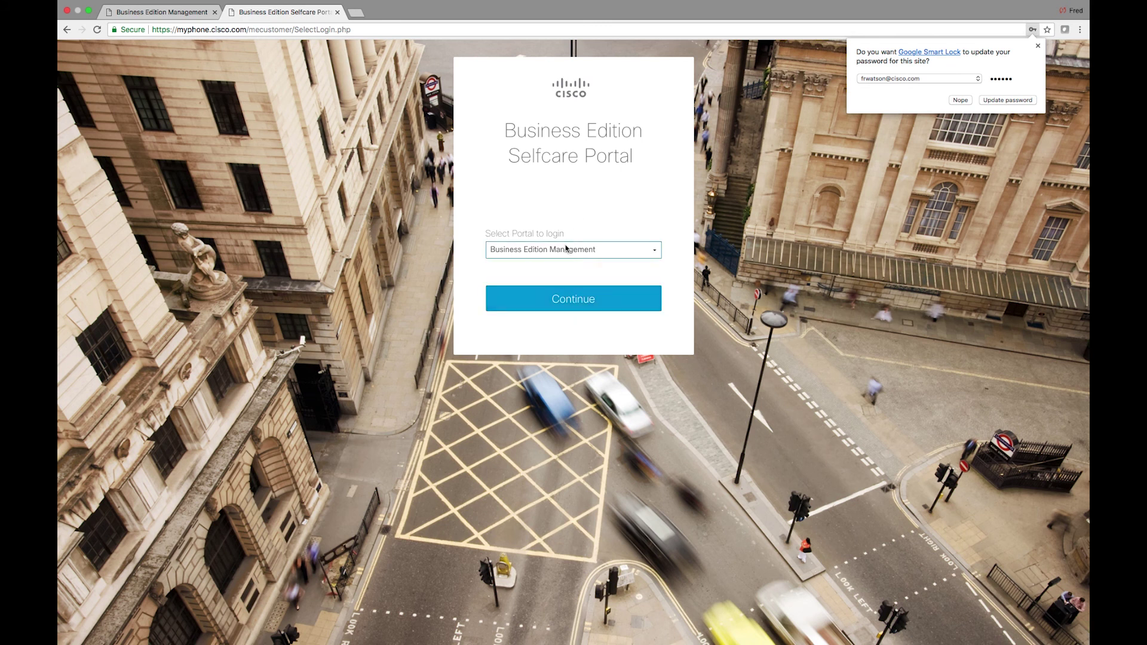
{"action": "left_click", "coordinate": [561, 250]}
{"action": "left_click", "coordinate": [562, 262]}
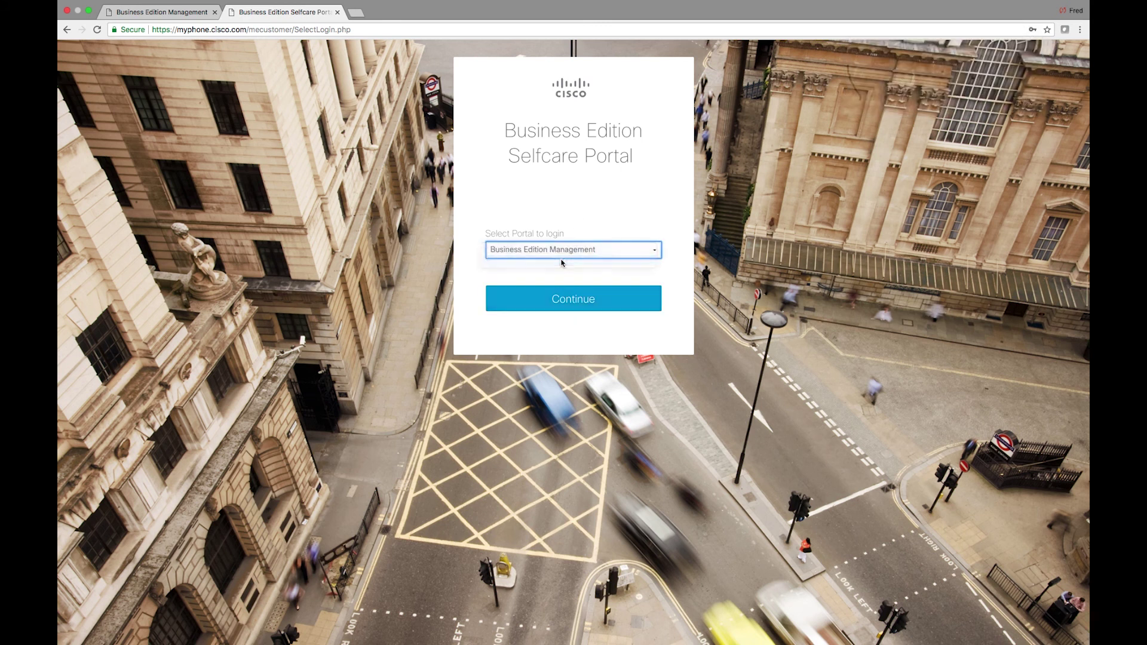
{"action": "left_click", "coordinate": [564, 298]}
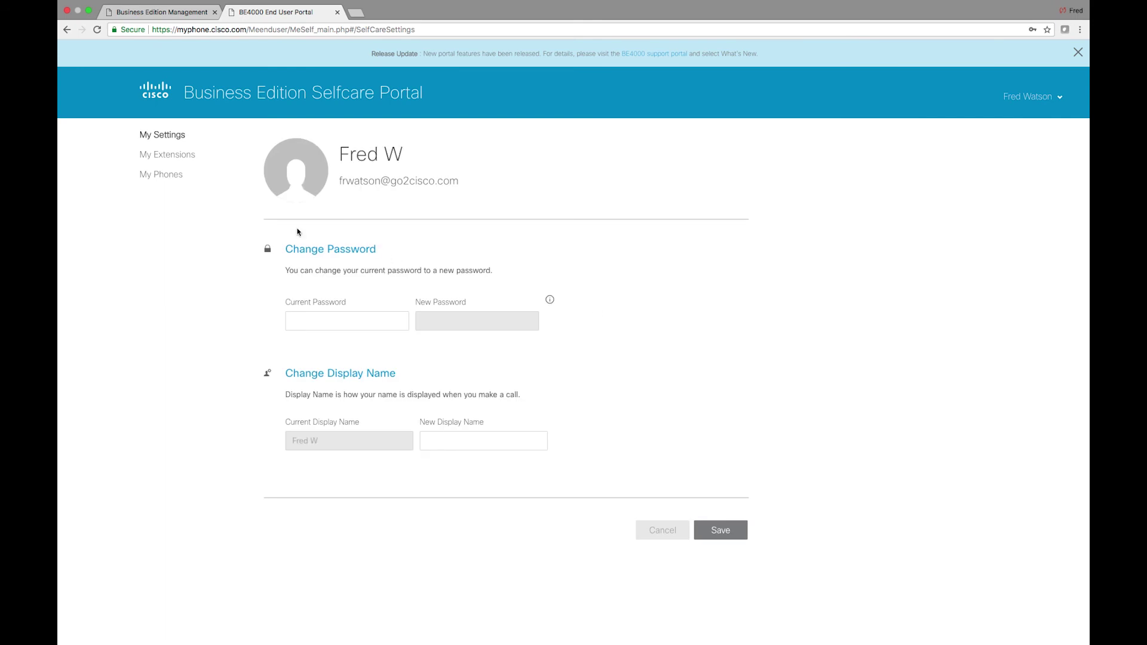
- Open the Cisco 8851 phone under My Phones and scroll to its key layout
{"action": "left_click", "coordinate": [152, 180]}
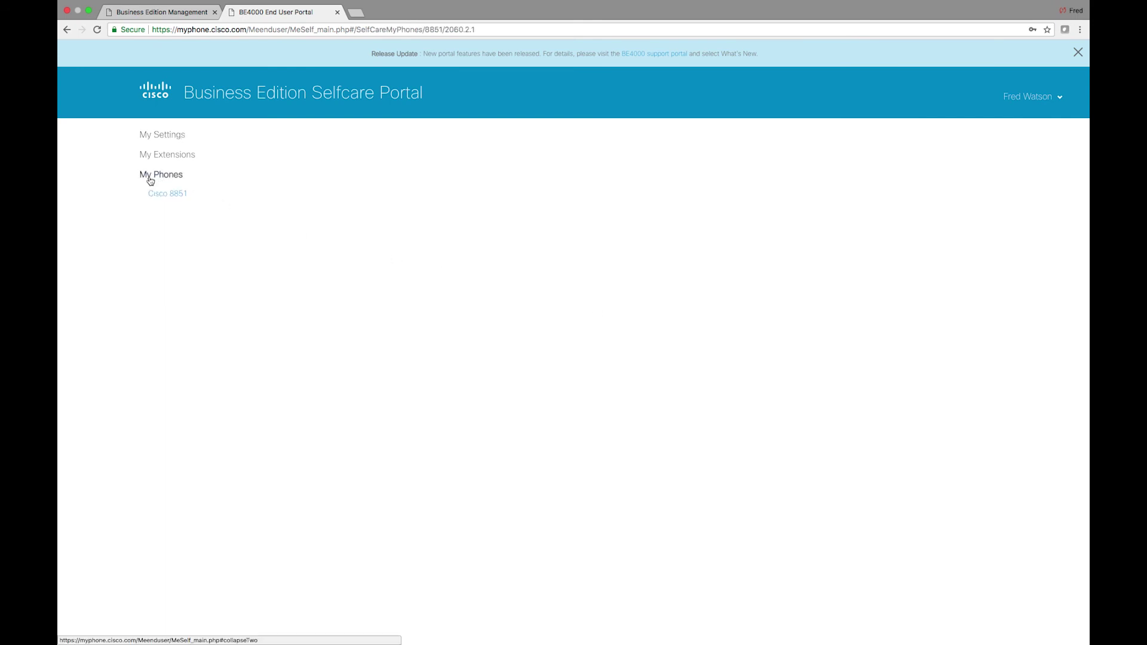
{"action": "left_click", "coordinate": [182, 199]}
{"action": "scroll", "coordinate": [183, 199], "scroll_direction": "down", "scroll_amount": 15}
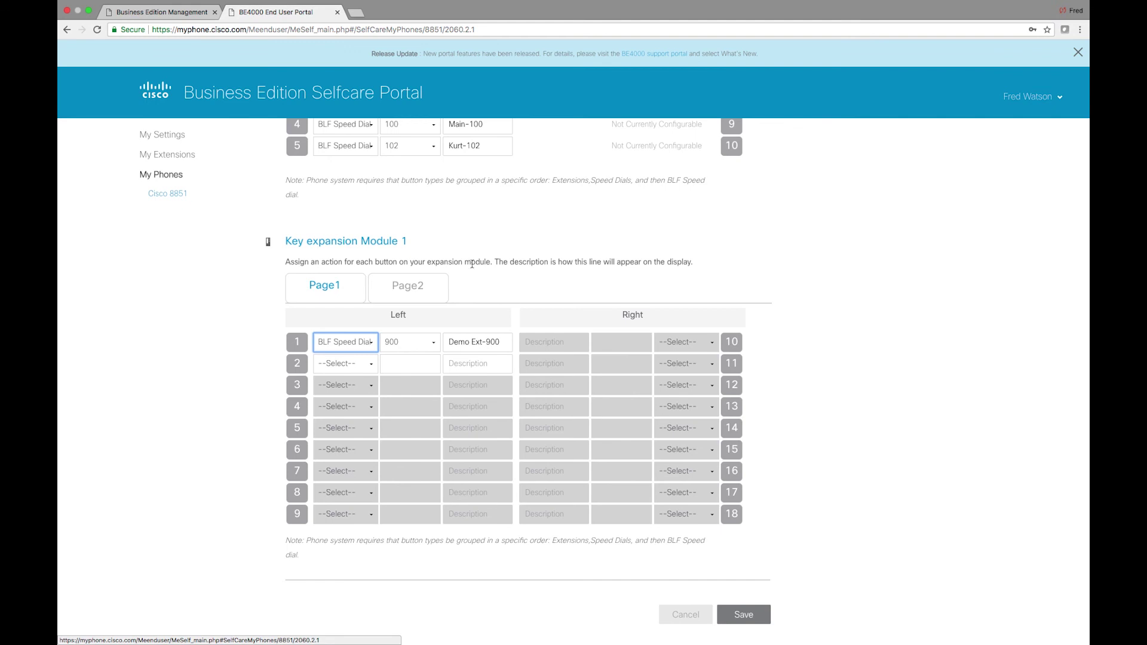
{"action": "scroll", "coordinate": [475, 263], "scroll_direction": "up", "scroll_amount": 15}
{"action": "scroll", "coordinate": [454, 323], "scroll_direction": "down", "scroll_amount": 3}
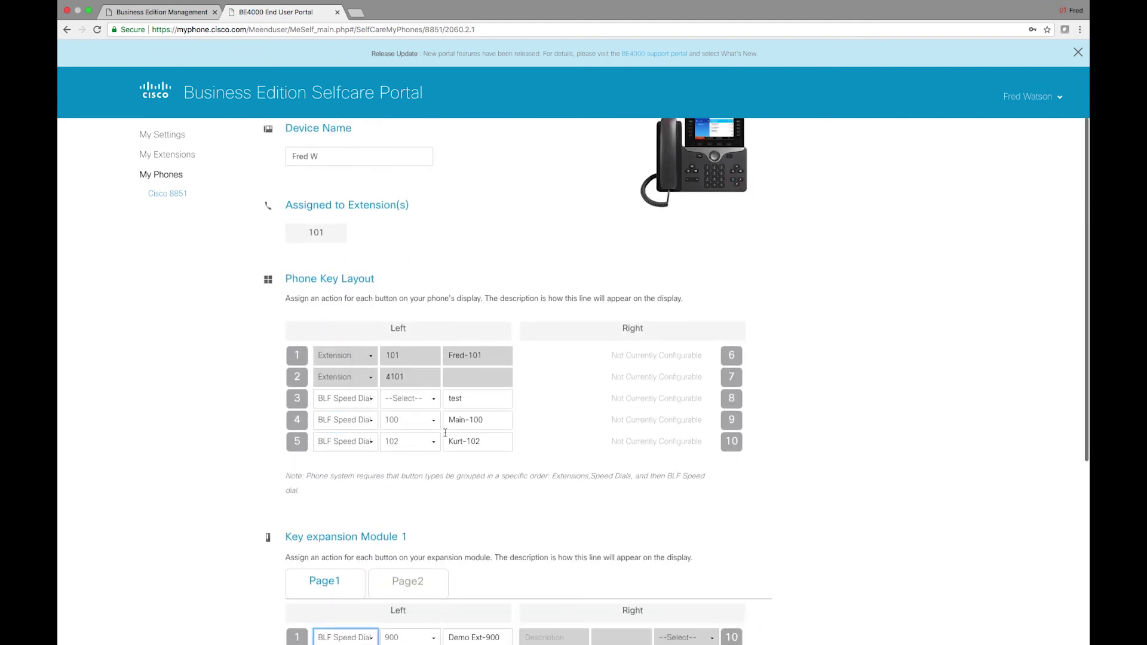
{"action": "scroll", "coordinate": [410, 436], "scroll_direction": "up", "scroll_amount": 1}
{"action": "scroll", "coordinate": [410, 436], "scroll_direction": "down", "scroll_amount": 9}
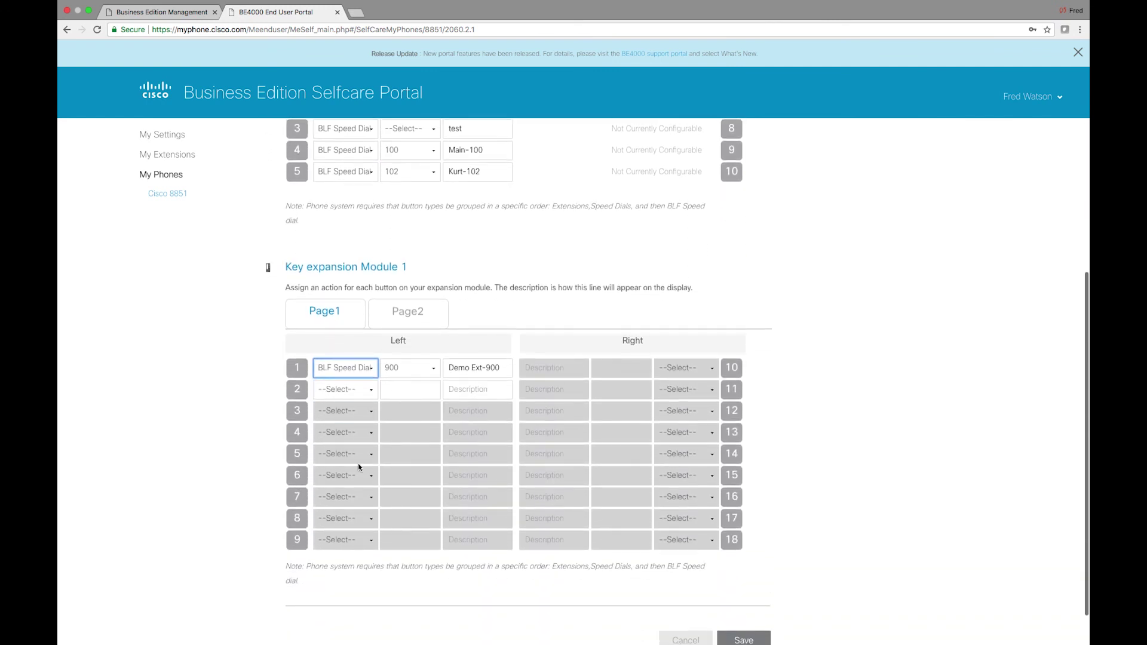
- Check Key Expansion Module pages 2 and 1, then save the phone's key settings
{"action": "left_click", "coordinate": [412, 308]}
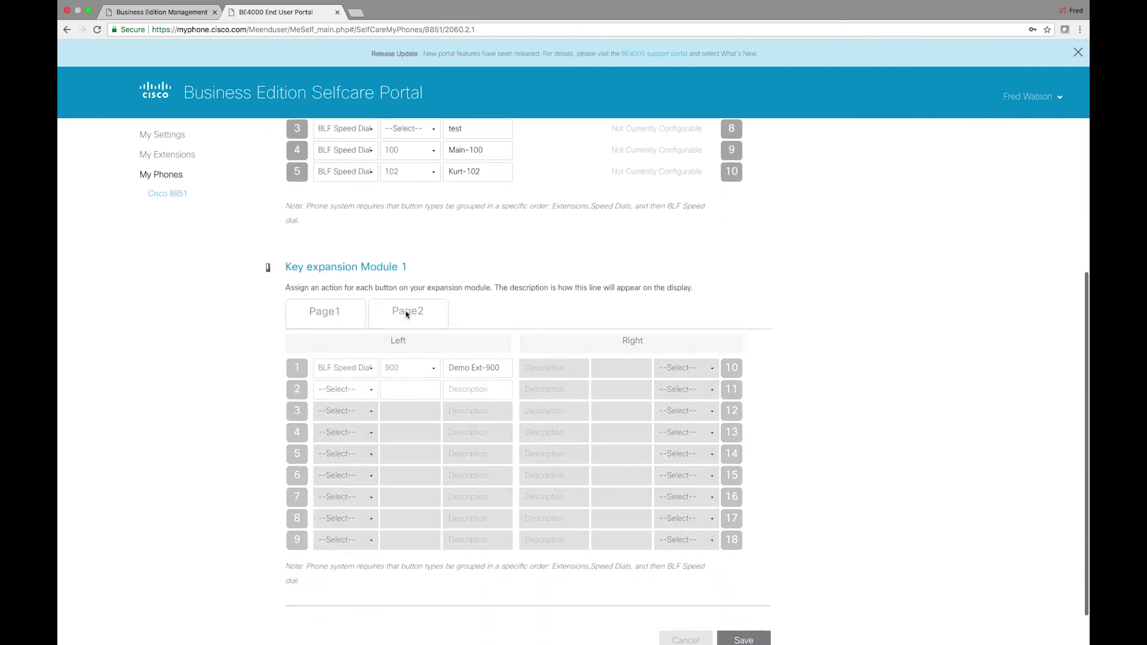
{"action": "left_click", "coordinate": [338, 314]}
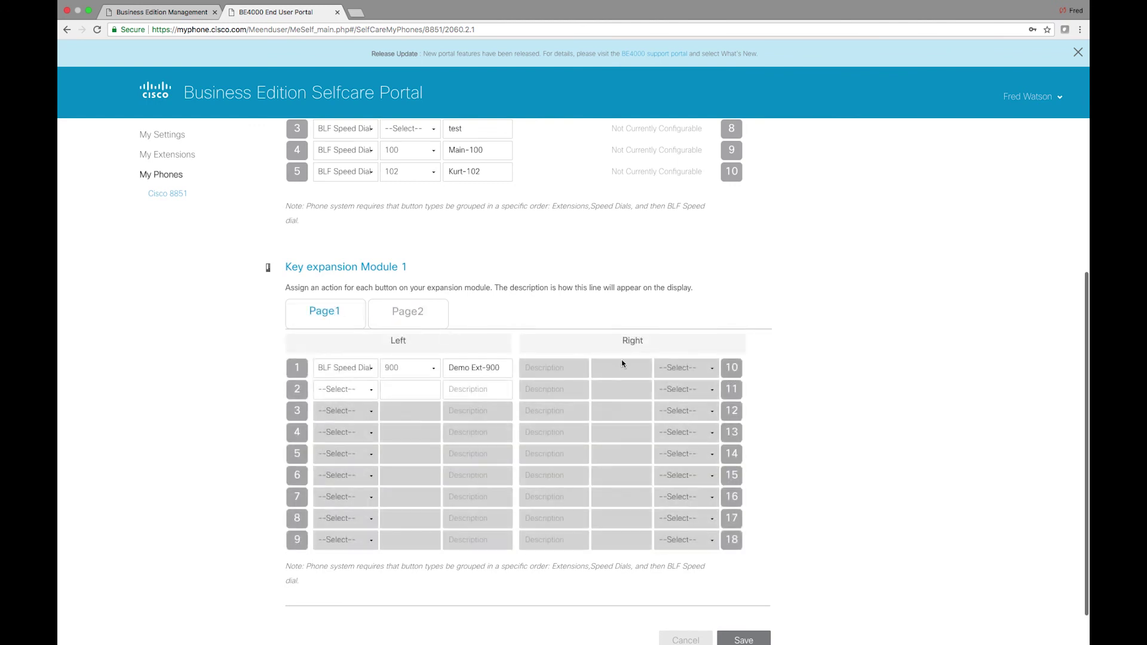
{"action": "scroll", "coordinate": [622, 363], "scroll_direction": "down", "scroll_amount": 2}
{"action": "left_click", "coordinate": [754, 591]}
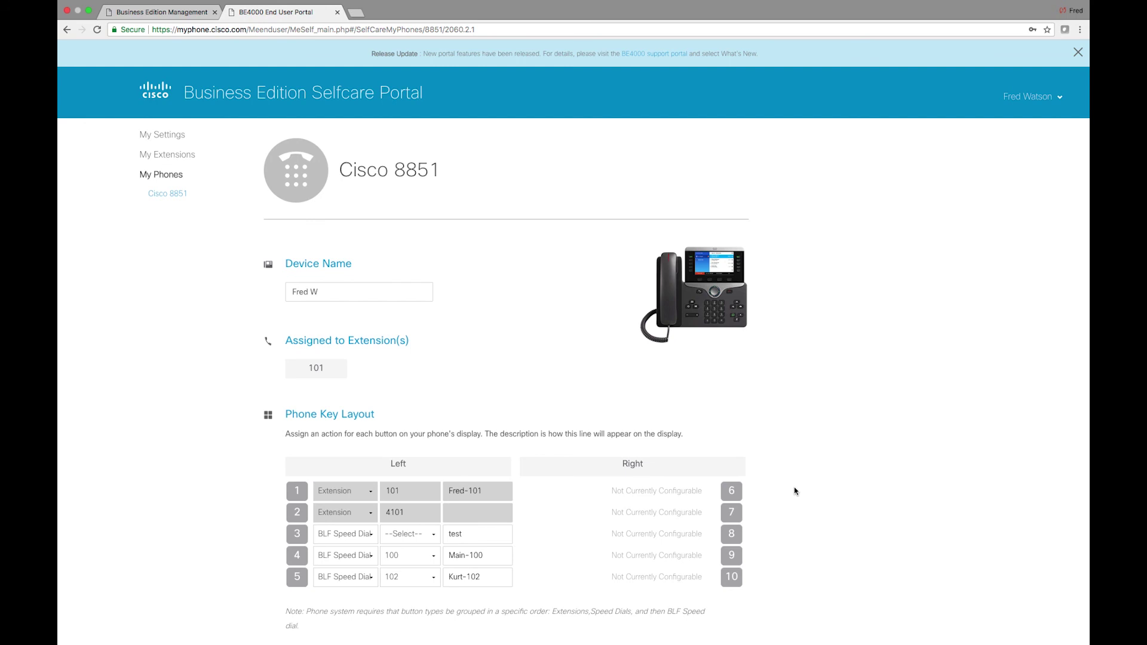
{"action": "scroll", "coordinate": [794, 491], "scroll_direction": "down", "scroll_amount": 3}
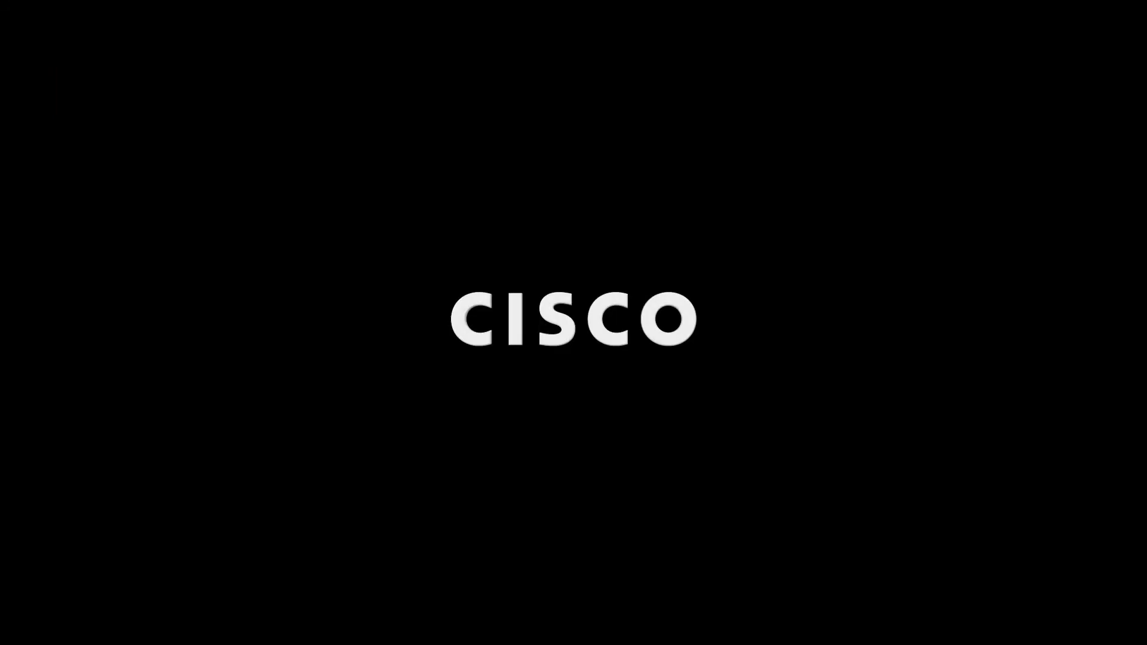